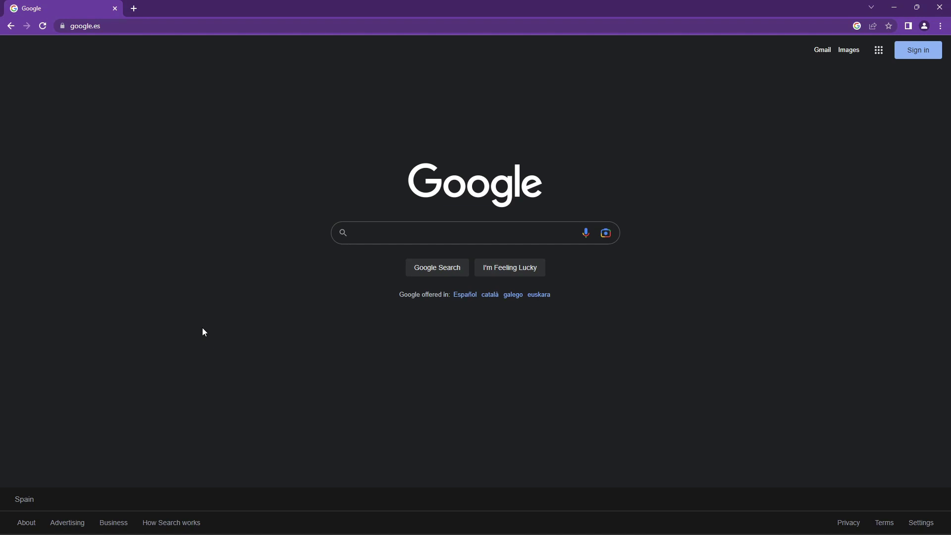
{"action": "left_click", "coordinate": [944, 24]}
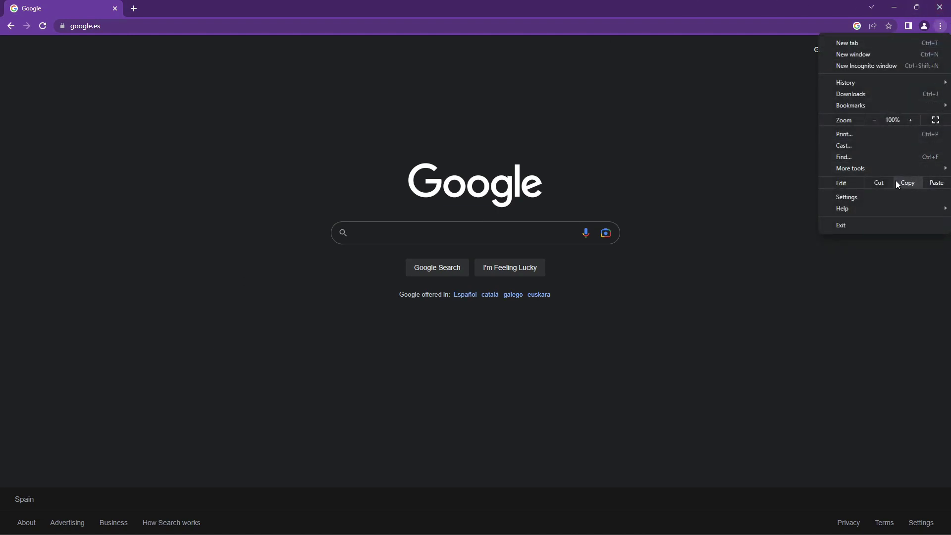
{"action": "mouse_move", "coordinate": [865, 169]}
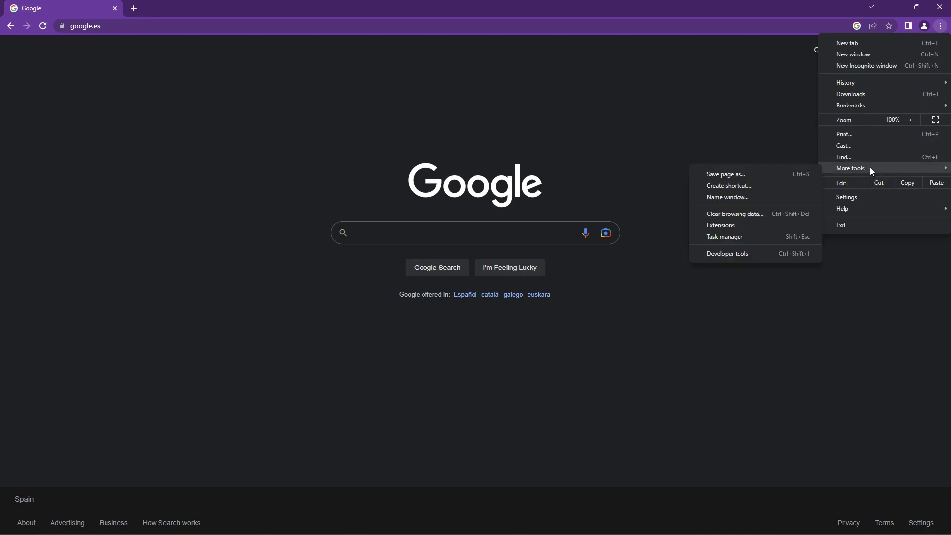
{"action": "left_click", "coordinate": [578, 119]}
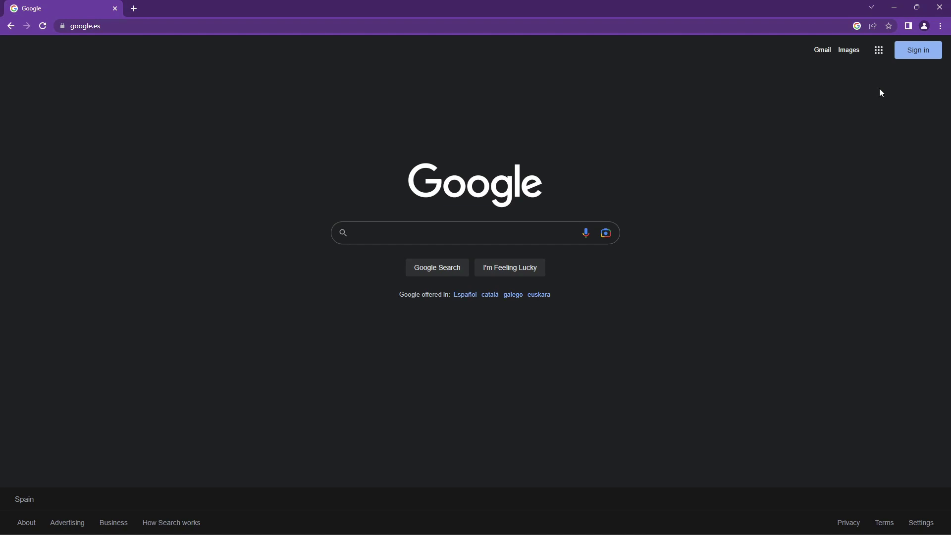
Step: Open the browser's extensions management page and go from there to the Chrome Web Store
{"action": "left_click", "coordinate": [941, 27]}
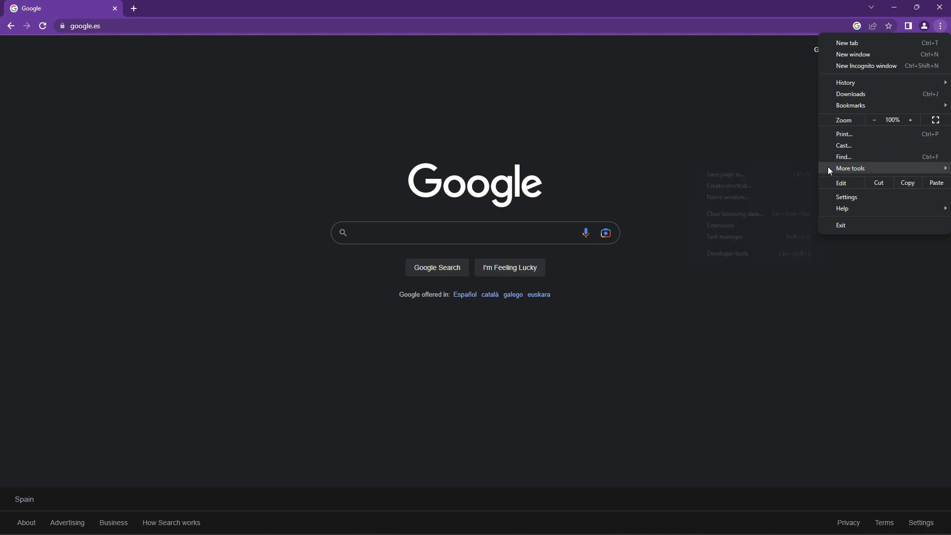
{"action": "mouse_move", "coordinate": [827, 166]}
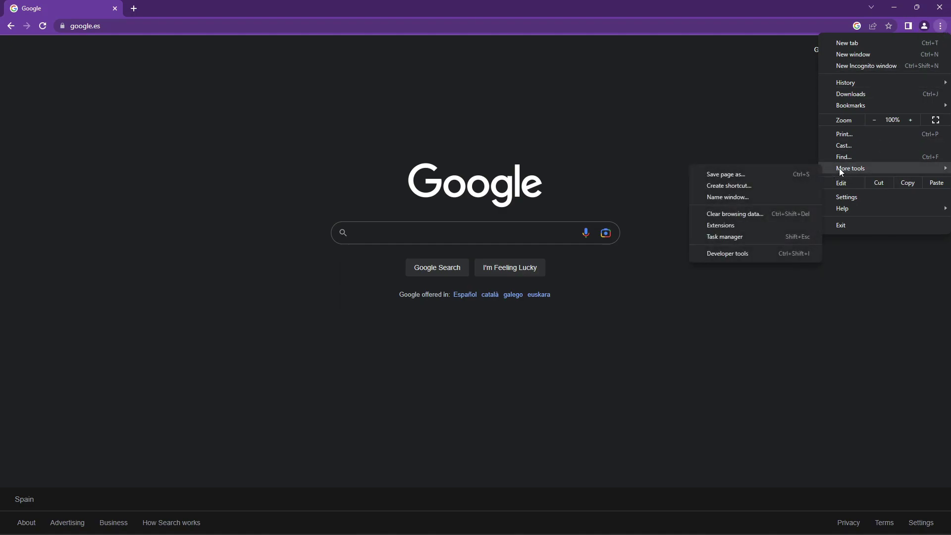
{"action": "left_click", "coordinate": [750, 226]}
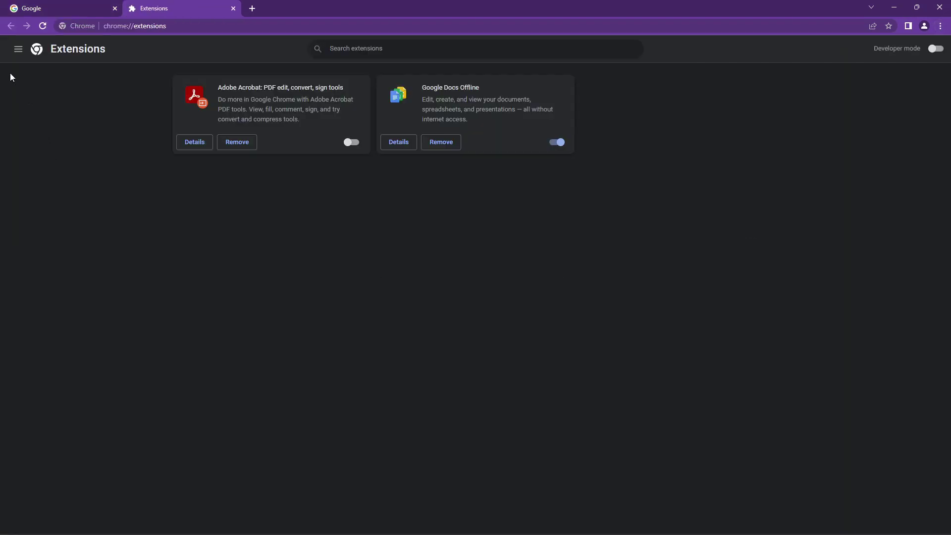
{"action": "left_click", "coordinate": [16, 48]}
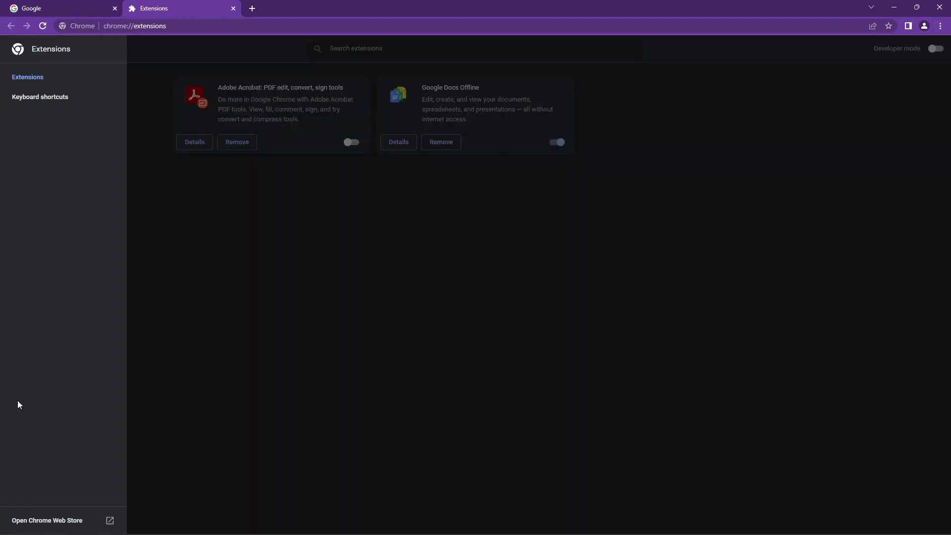
{"action": "left_click", "coordinate": [40, 518]}
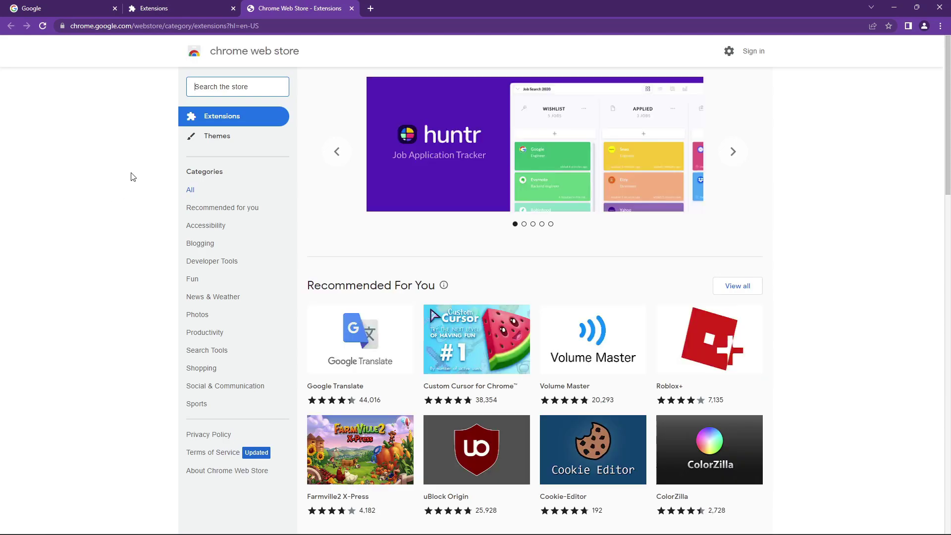
Step: Search the Chrome Web Store for "chrome os" and look through the matching extensions and themes
{"action": "left_click", "coordinate": [220, 88]}
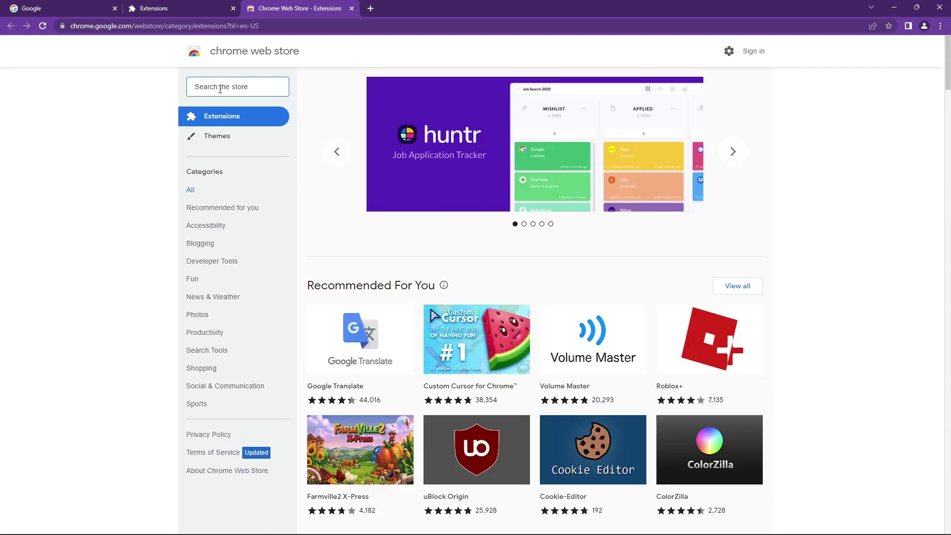
{"action": "type", "text": "chrome"}
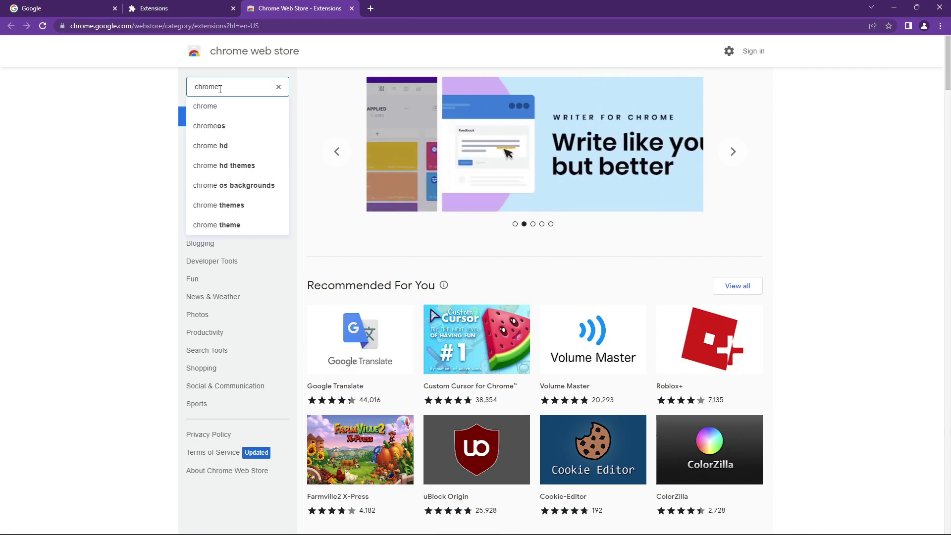
{"action": "type", "text": " os"}
{"action": "key", "text": "Return"}
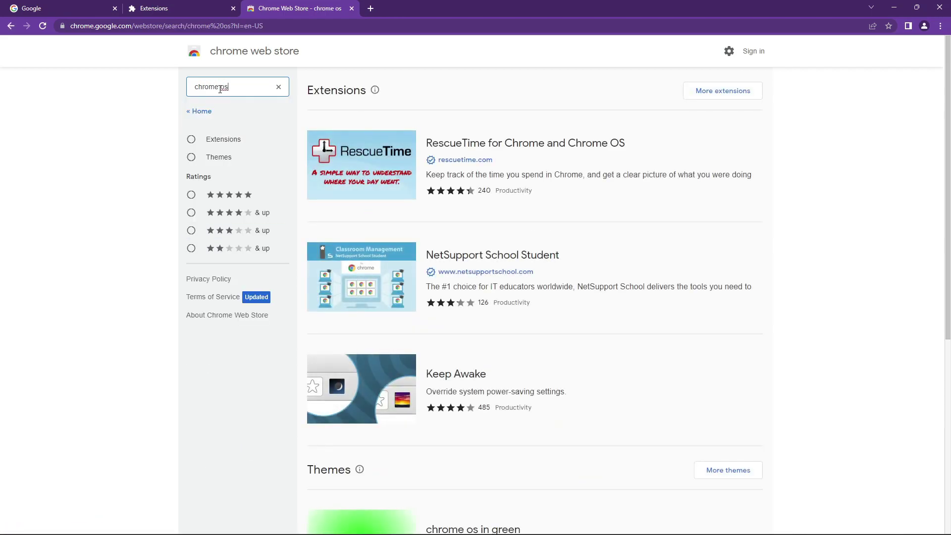
{"action": "scroll", "coordinate": [435, 452], "scroll_direction": "down", "scroll_amount": 6}
{"action": "scroll", "coordinate": [435, 452], "scroll_direction": "up", "scroll_amount": 6}
Step: Change the store search to "chrome recovery tool"
{"action": "left_click_drag", "start_coordinate": [236, 85], "coordinate": [219, 86]}
{"action": "key", "text": "BackSpace"}
{"action": "type", "text": "recovery t"}
{"action": "type", "text": "ool"}
{"action": "key", "text": "Return"}
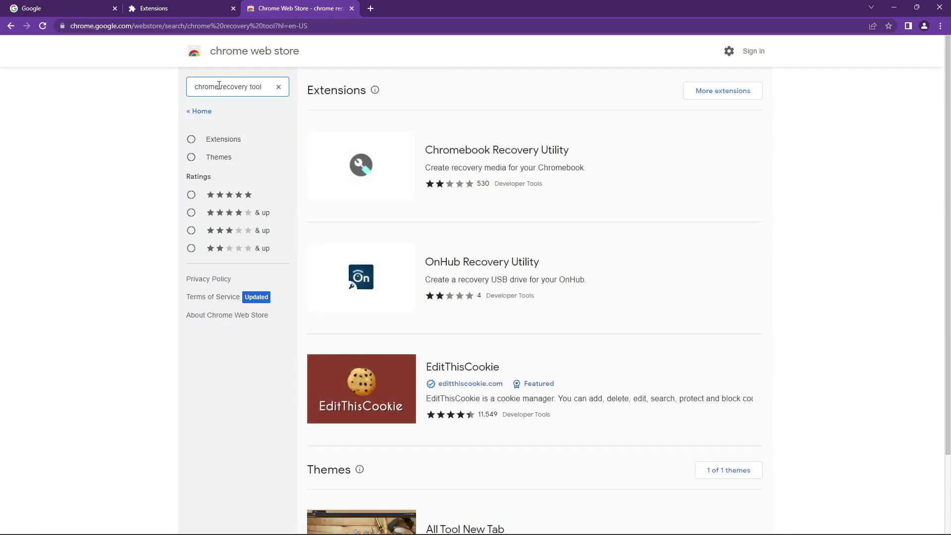
Step: Add the Chromebook Recovery Utility extension to Chrome and dismiss the sync offer
{"action": "left_click", "coordinate": [505, 167]}
{"action": "left_click", "coordinate": [664, 119]}
{"action": "left_click", "coordinate": [482, 120]}
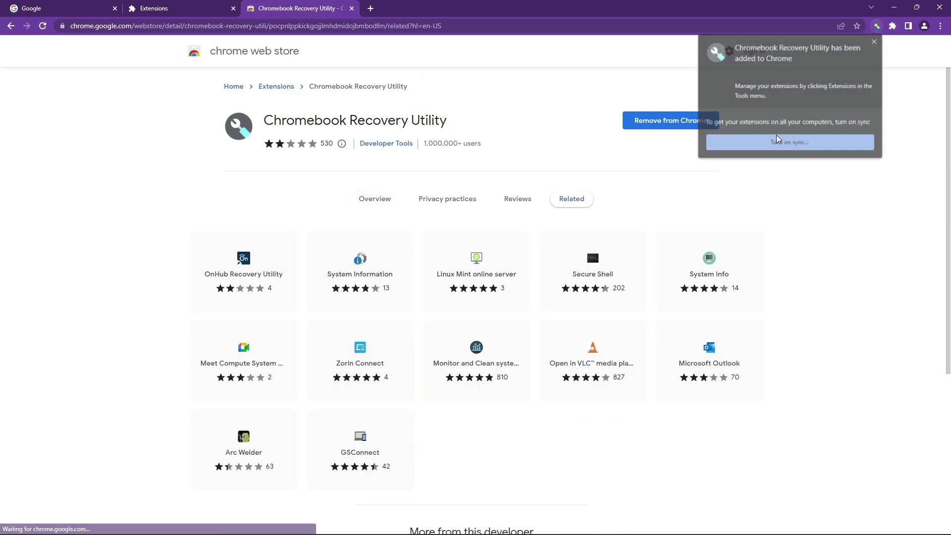
{"action": "left_click", "coordinate": [875, 42]}
Step: Pin the Chromebook Recovery Utility extension and launch it
{"action": "left_click", "coordinate": [892, 26]}
{"action": "left_click", "coordinate": [905, 54]}
{"action": "left_click", "coordinate": [876, 26]}
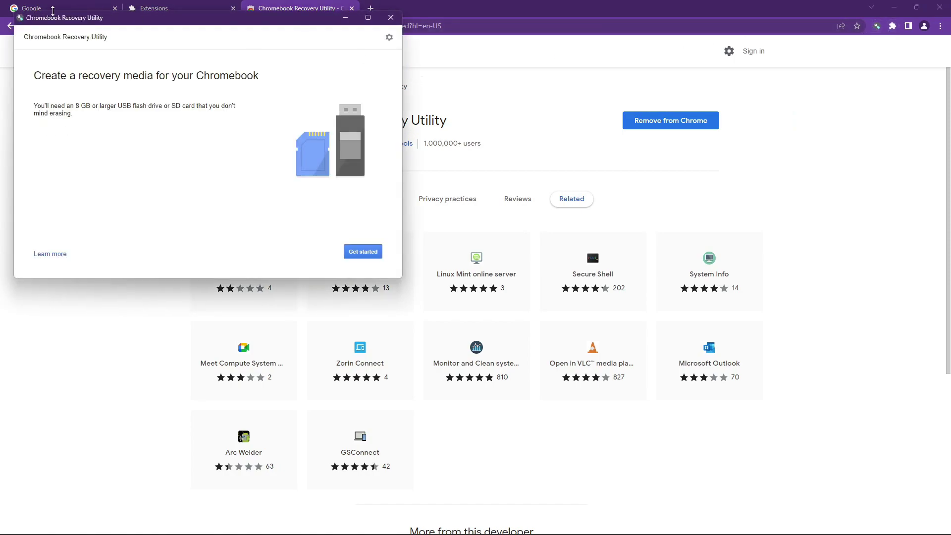
Step: Start the recovery media creation and switch to selecting the Chromebook model from a list
{"action": "left_click", "coordinate": [362, 252]}
{"action": "left_click", "coordinate": [124, 130]}
{"action": "left_click", "coordinate": [102, 150]}
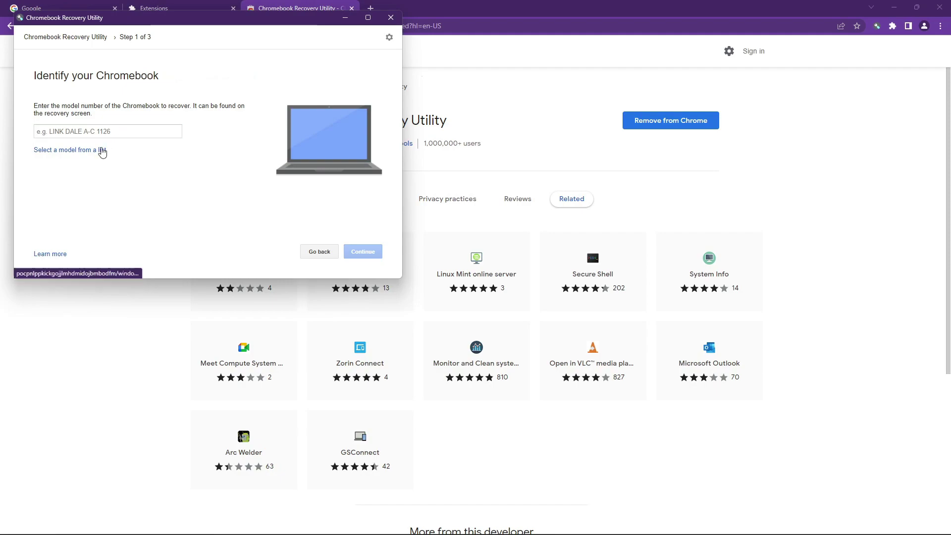
{"action": "left_click", "coordinate": [100, 151]}
{"action": "left_click", "coordinate": [101, 151]}
Step: Identify the device with manufacturer Google Chrome OS Flex and product Chrome OS Flex, and continue to media selection
{"action": "left_click", "coordinate": [121, 110]}
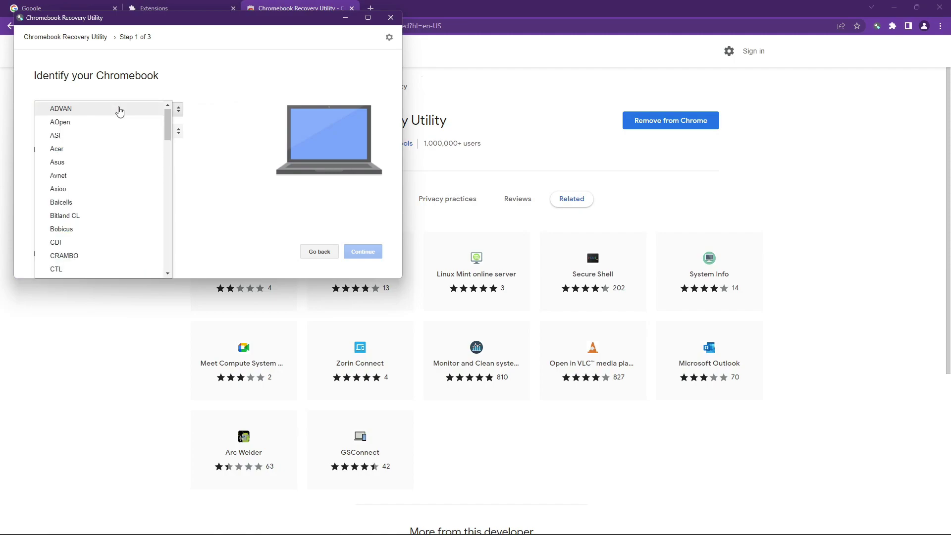
{"action": "scroll", "coordinate": [113, 156], "scroll_direction": "down", "scroll_amount": 7}
{"action": "scroll", "coordinate": [97, 149], "scroll_direction": "up", "scroll_amount": 2}
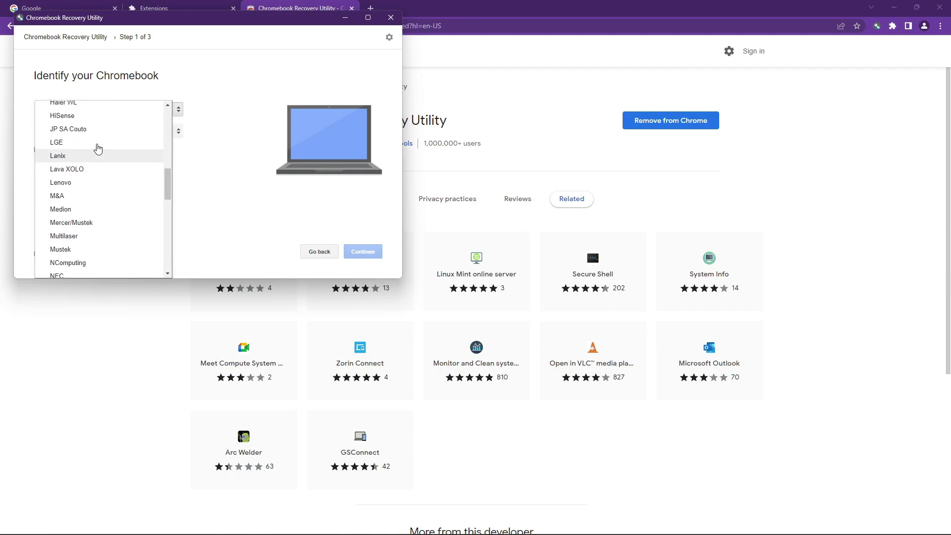
{"action": "left_click", "coordinate": [90, 142]}
{"action": "left_click", "coordinate": [110, 131]}
{"action": "left_click", "coordinate": [110, 134]}
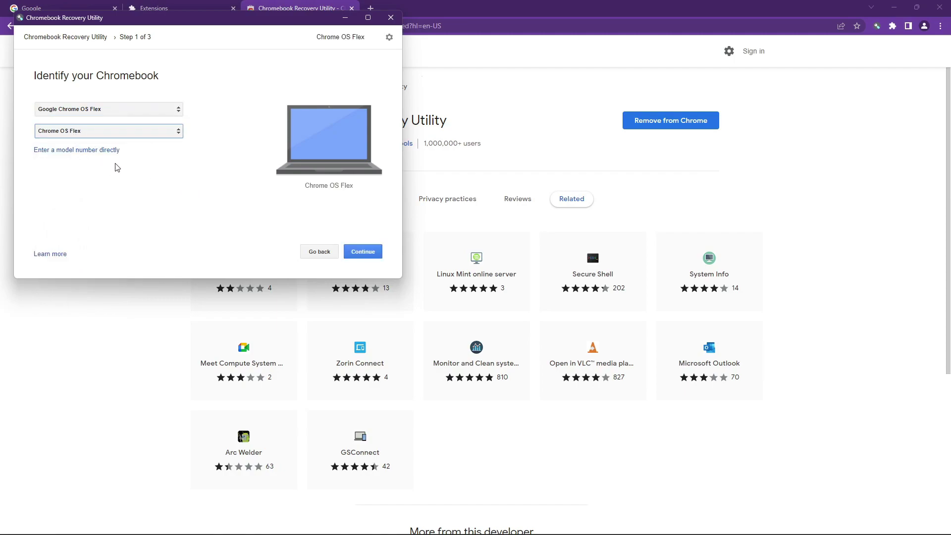
{"action": "left_click", "coordinate": [381, 253]}
Step: Select the Kingston DataTraveler 3.0 - 28.9 GB drive as recovery media and start creating the recovery image on it
{"action": "left_click", "coordinate": [150, 132]}
{"action": "left_click", "coordinate": [150, 133]}
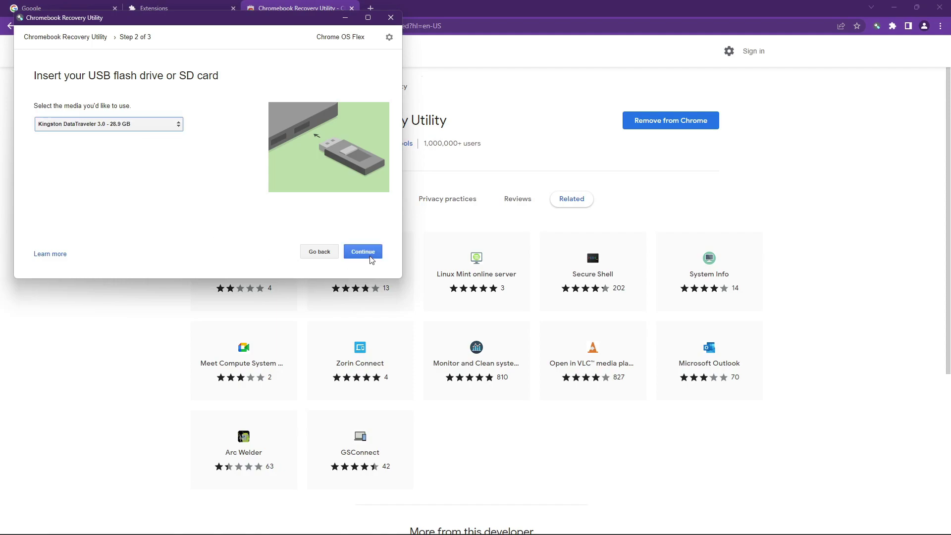
{"action": "left_click", "coordinate": [105, 124]}
{"action": "left_click", "coordinate": [128, 130]}
{"action": "left_click", "coordinate": [368, 255]}
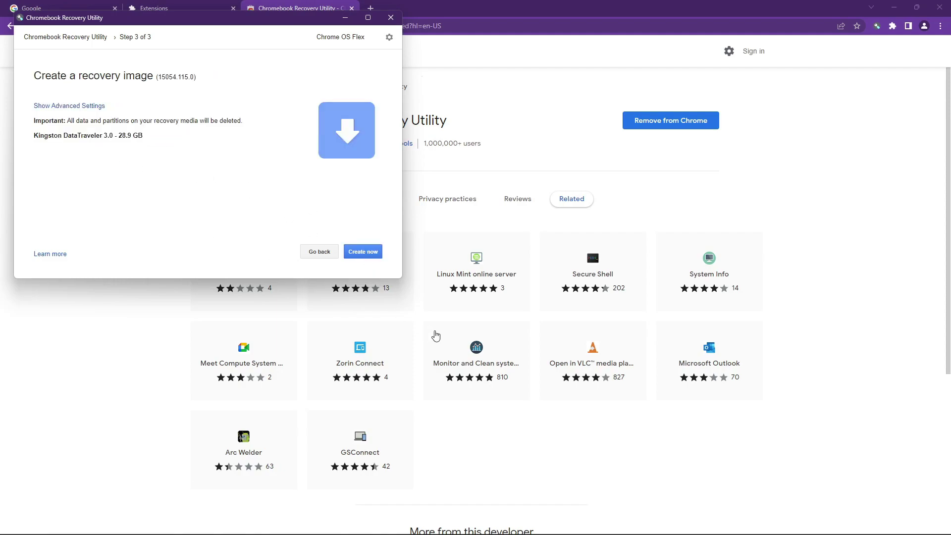
{"action": "left_click", "coordinate": [355, 255]}
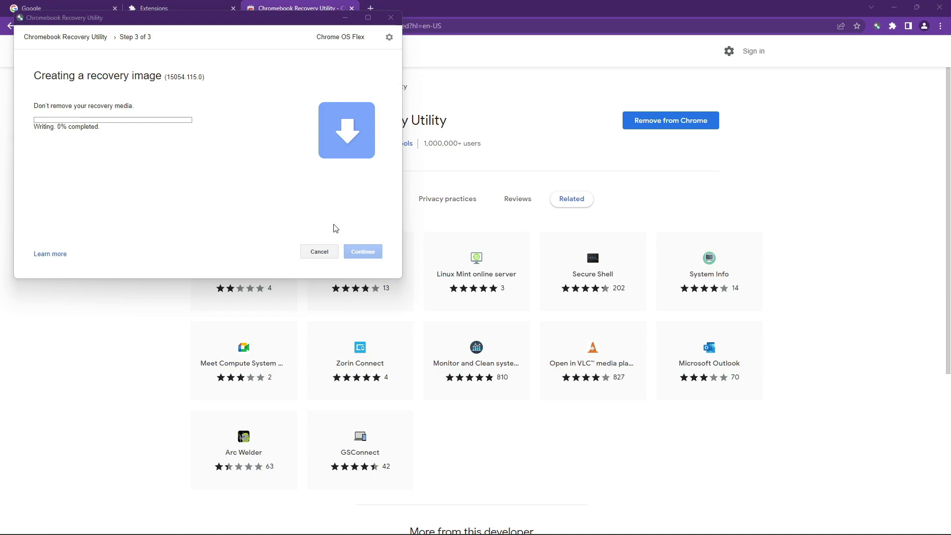
{"action": "left_click", "coordinate": [333, 228]}
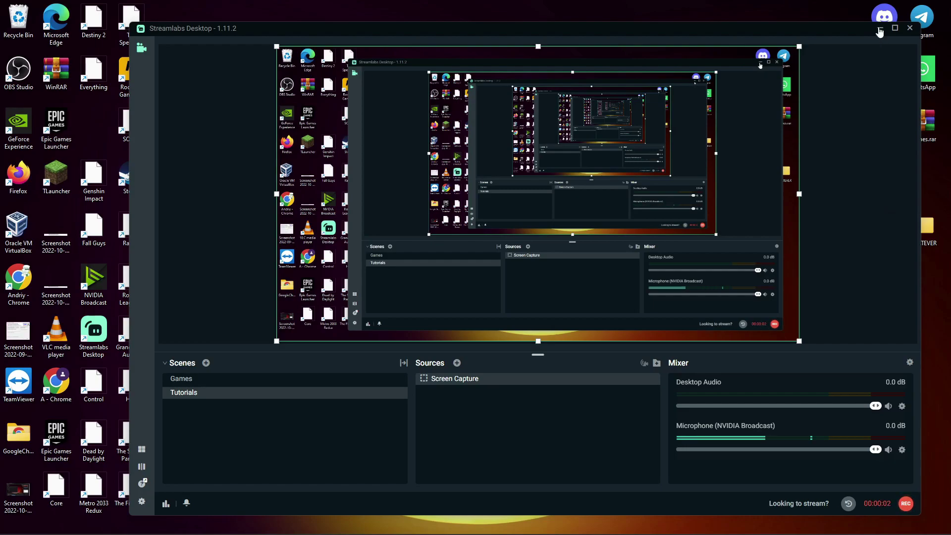
{"action": "left_click", "coordinate": [879, 31]}
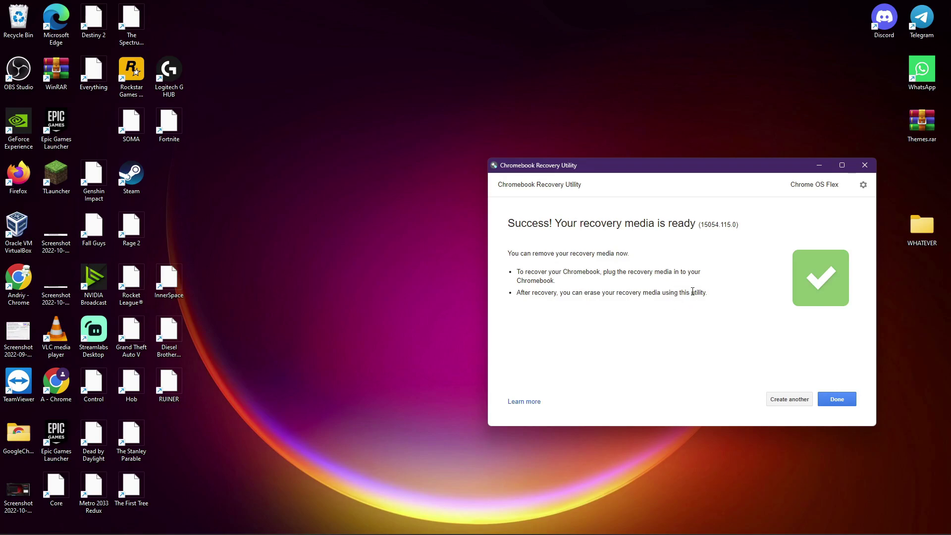
{"action": "key", "text": "alt+Tab"}
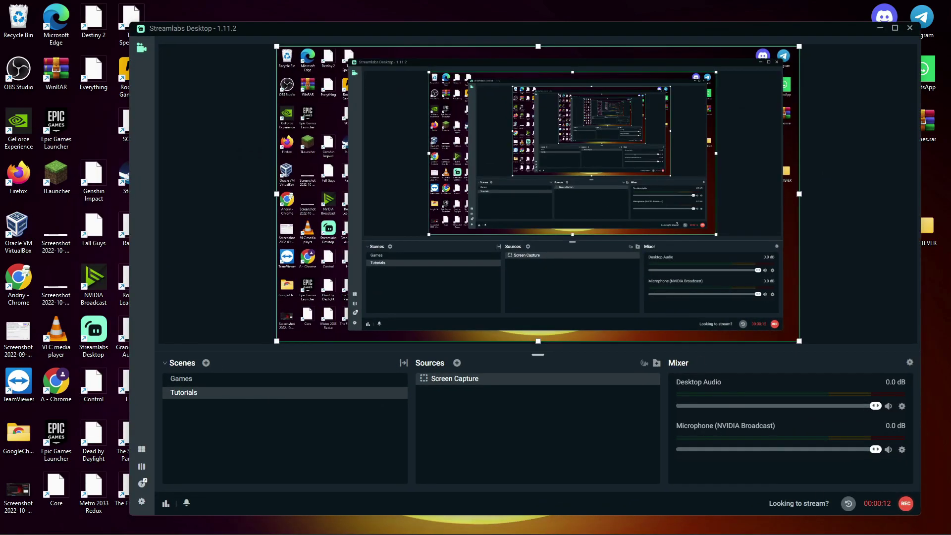